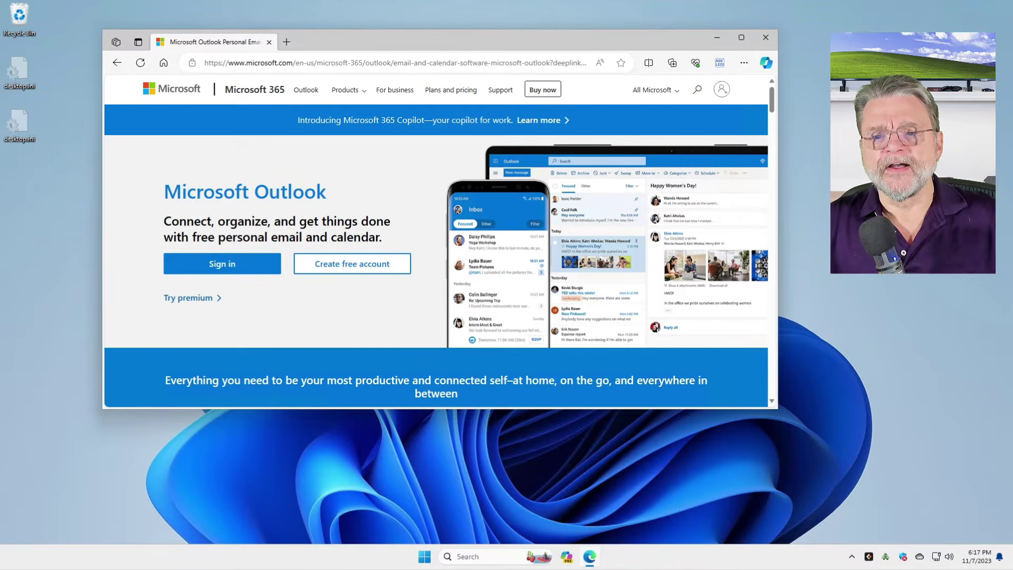
Start signing in to Outlook with the example Hotmail account's email address and continue to the password step
left_click(223, 263)
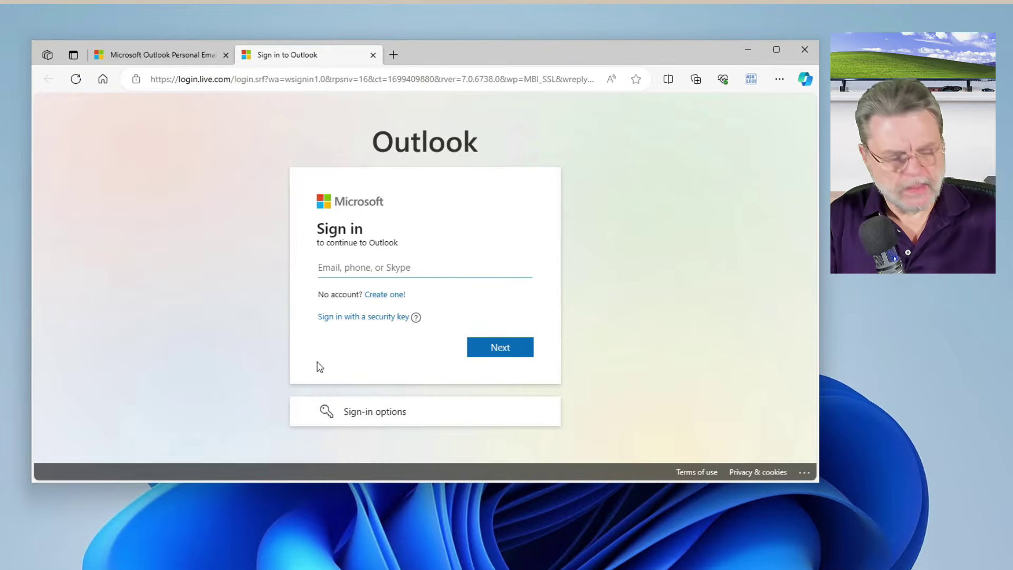
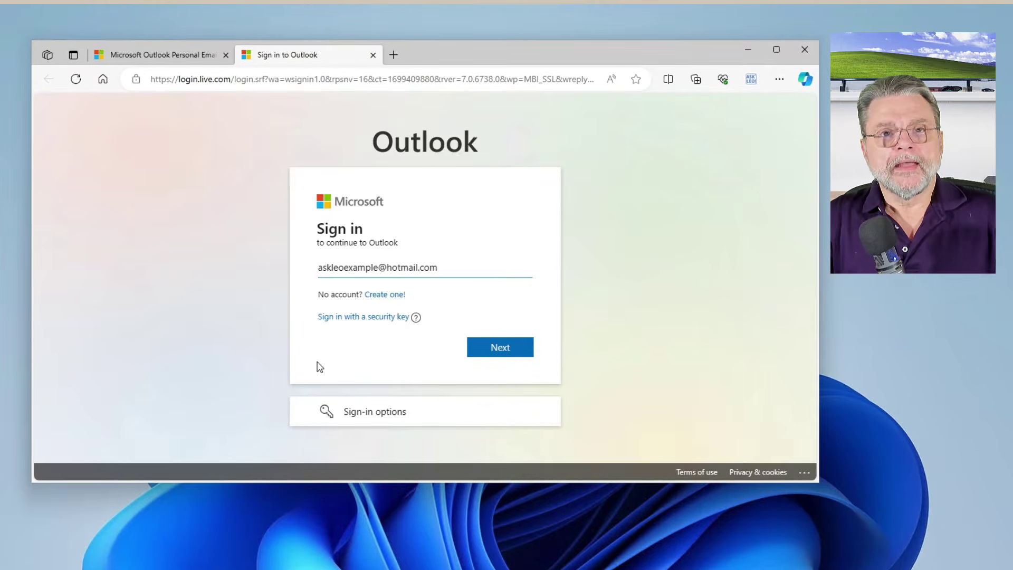
left_click(513, 350)
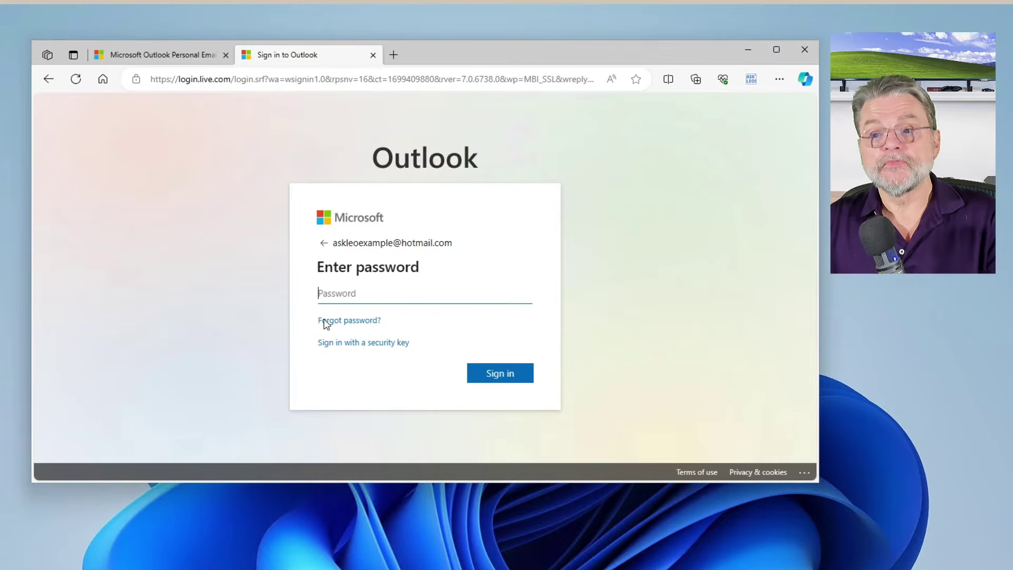
Choose Forgot password, then look for other ways to verify the account's identity
left_click(370, 321)
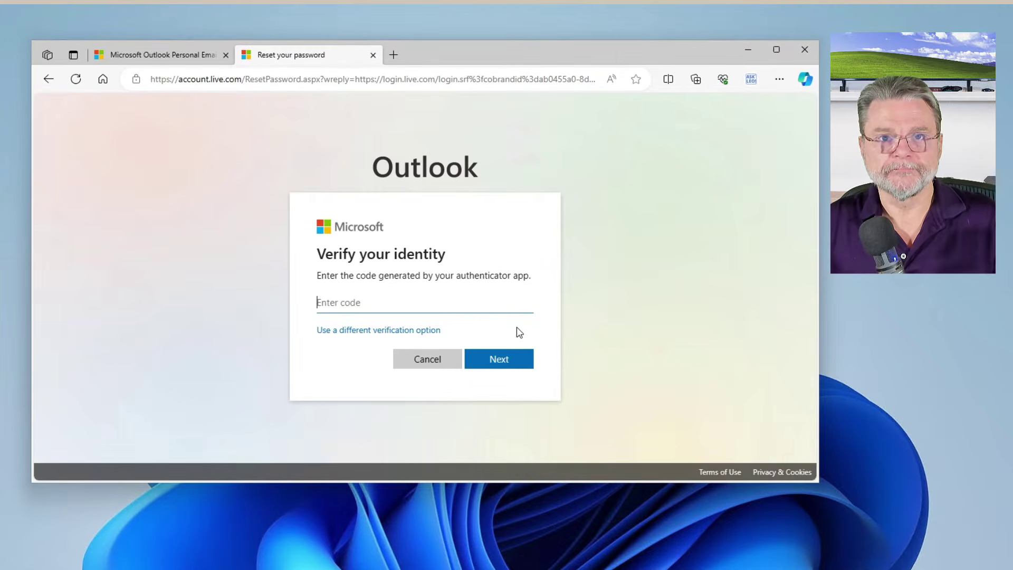
left_click(381, 332)
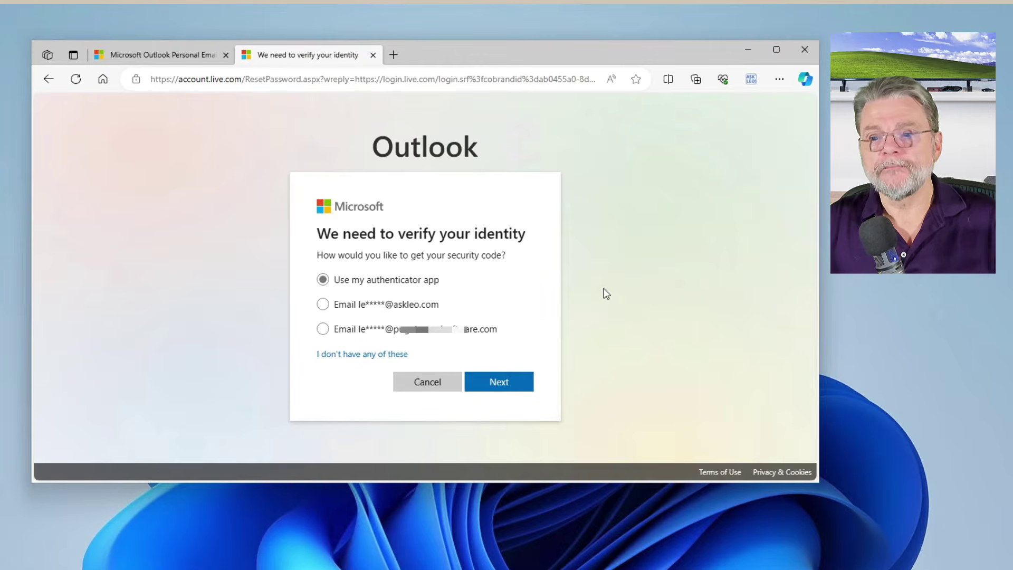
Indicate that none of the verification options are available and decline entering a recovery code
left_click(340, 354)
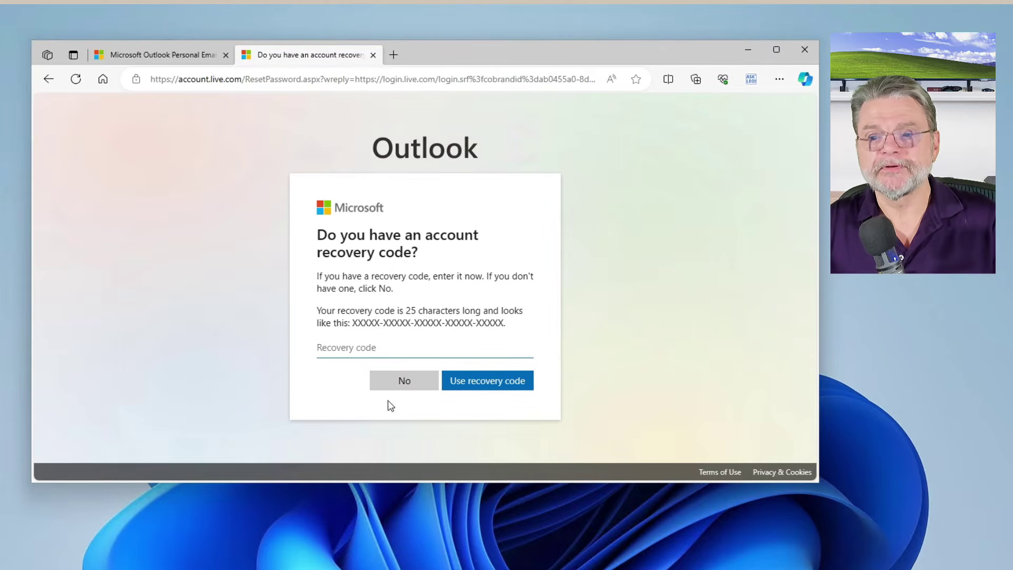
left_click(398, 389)
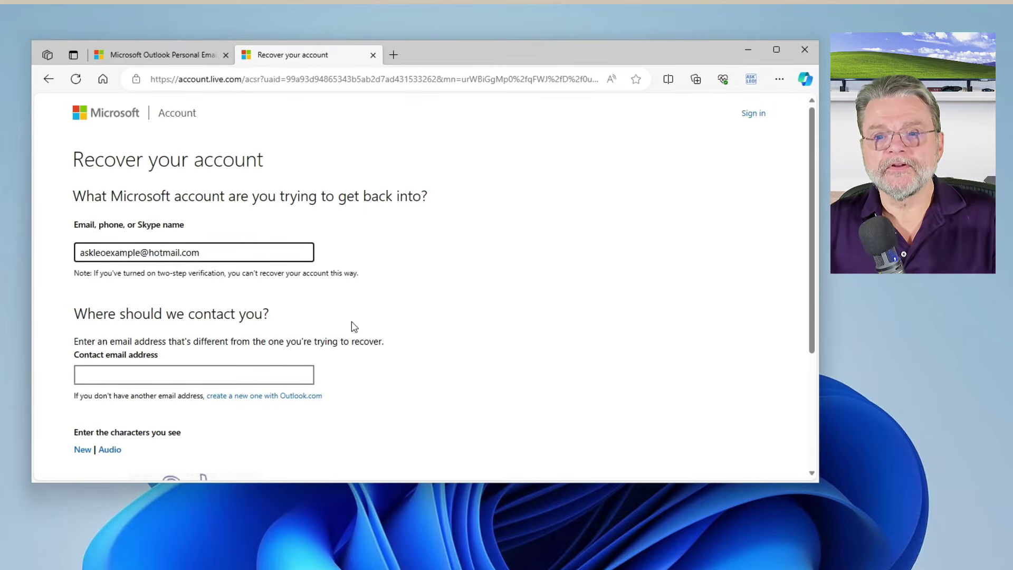
Enter an alternate contact email address and type the characters shown in the captcha
scroll(351, 323, "down", 1)
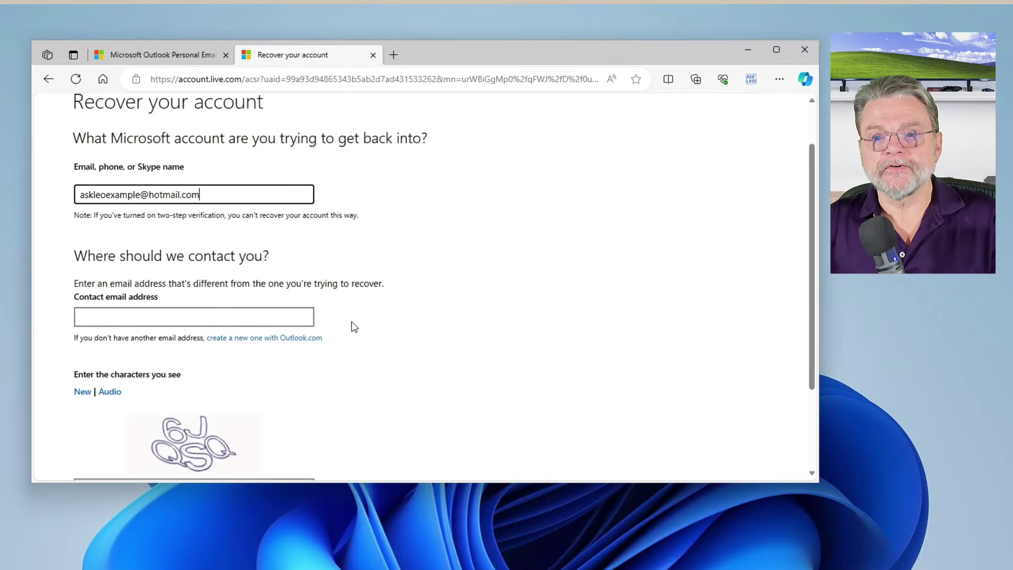
left_click(276, 319)
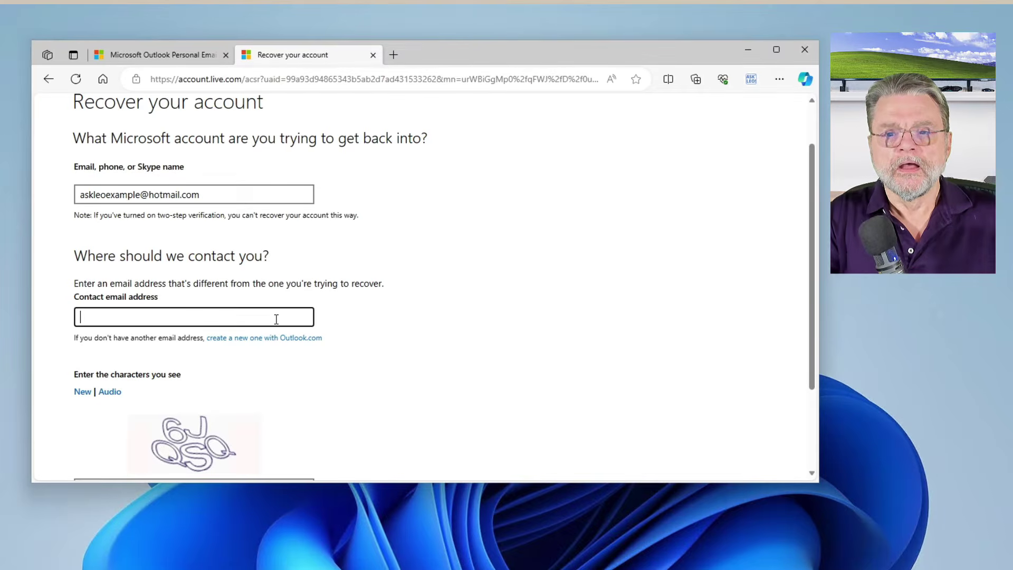
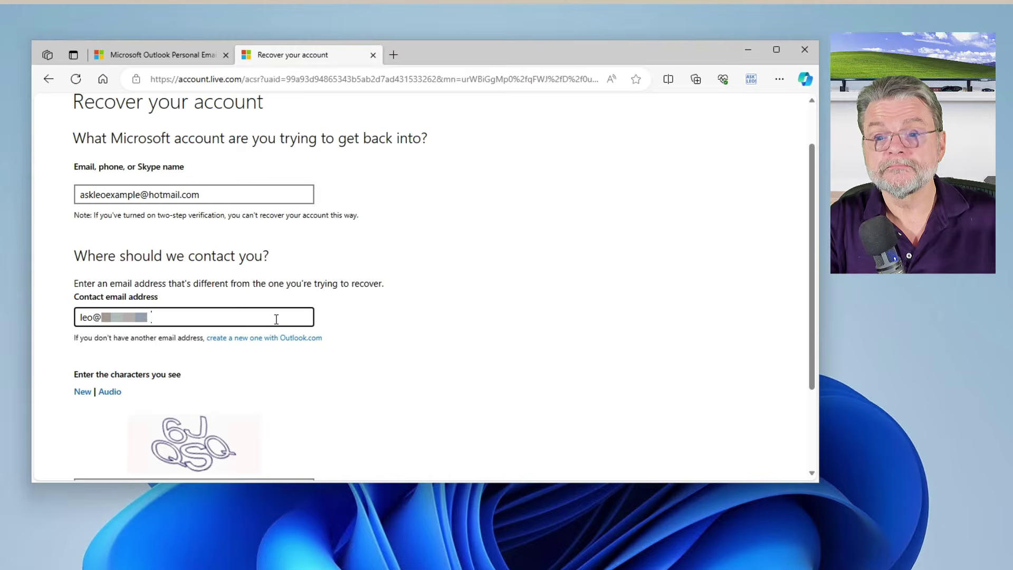
scroll(253, 331, "down", 2)
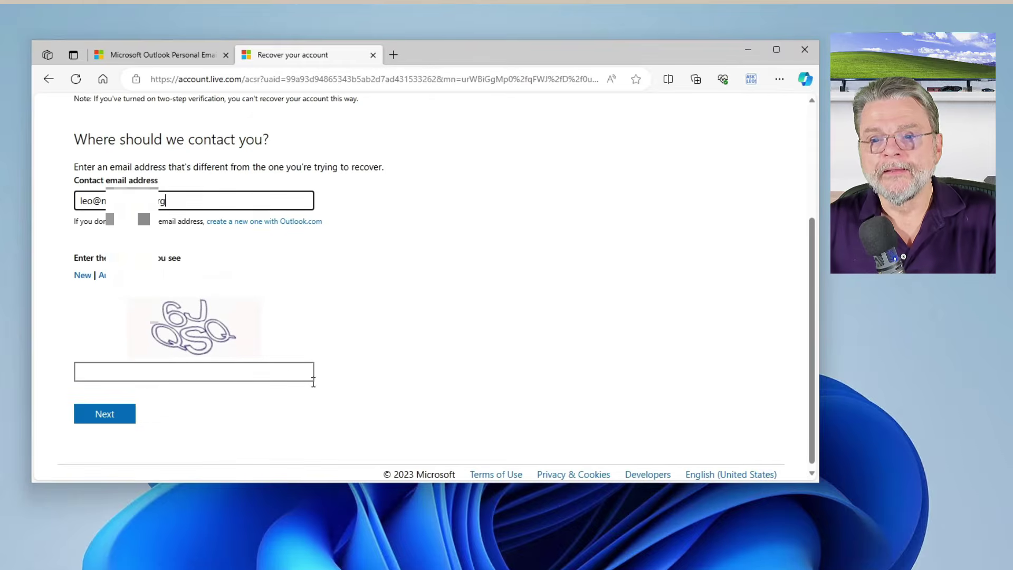
left_click(173, 374)
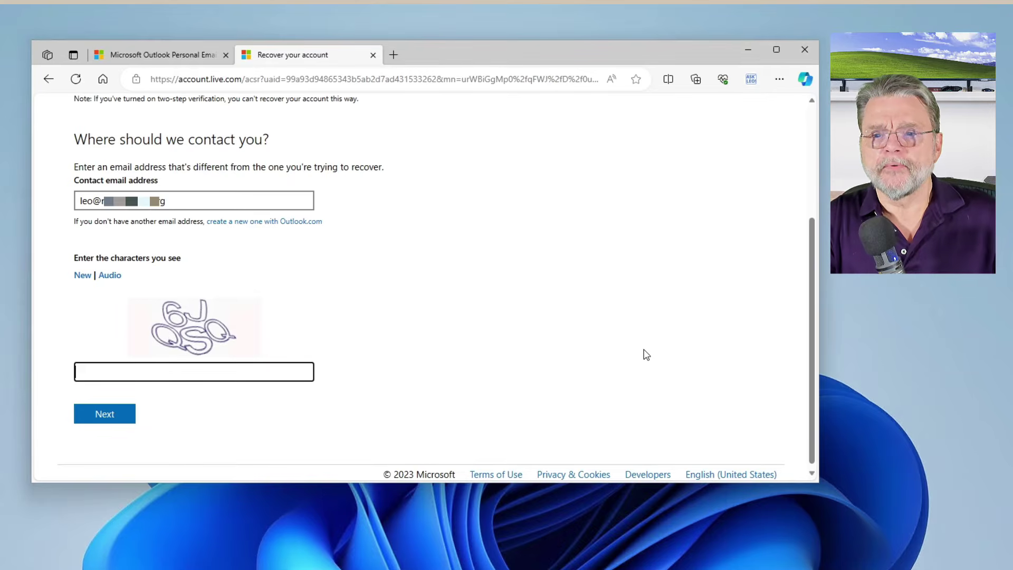
type("6")
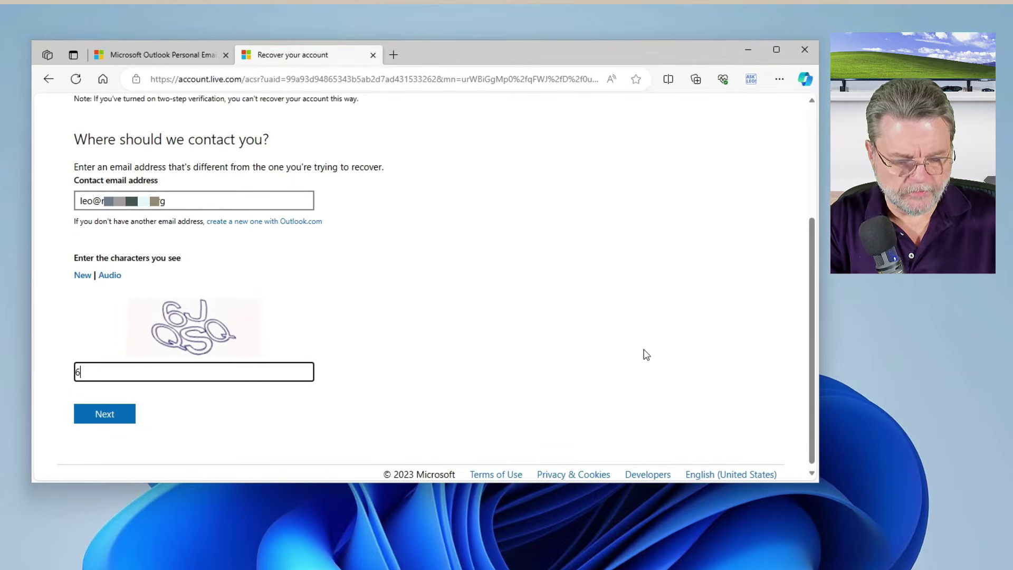
type("JQSQ")
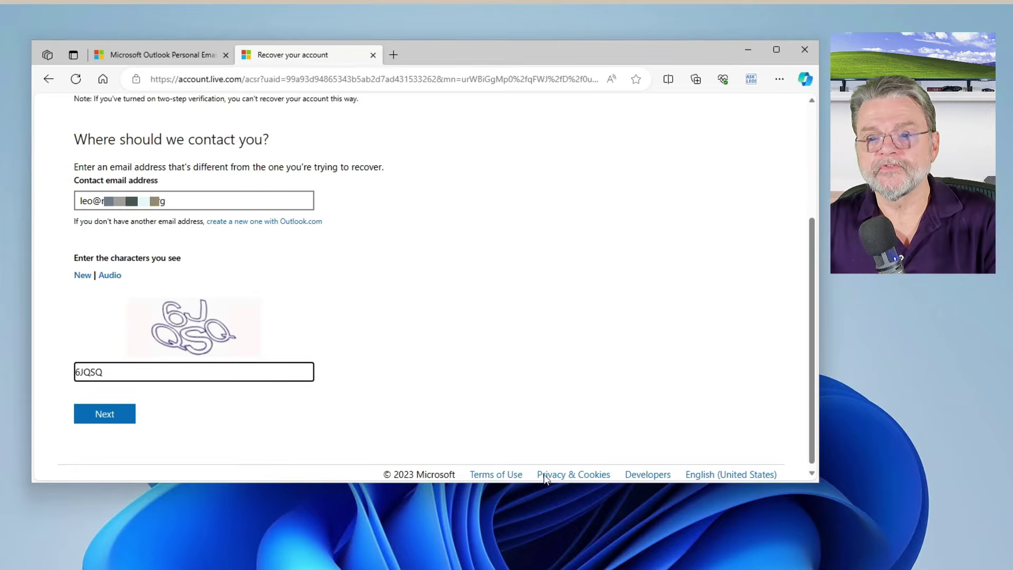
Submit the form, then enter and verify the security code emailed to the contact address
left_click(111, 415)
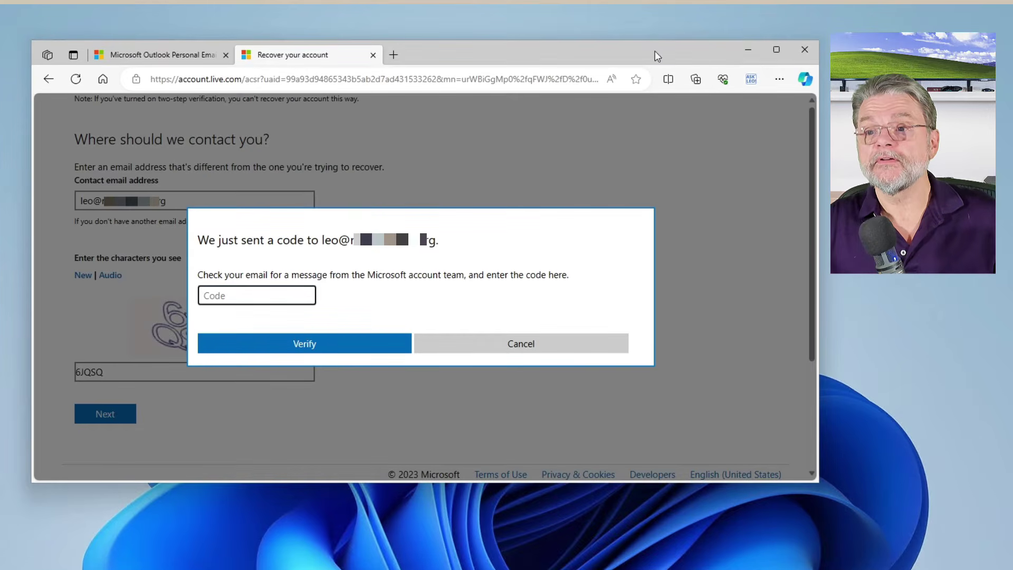
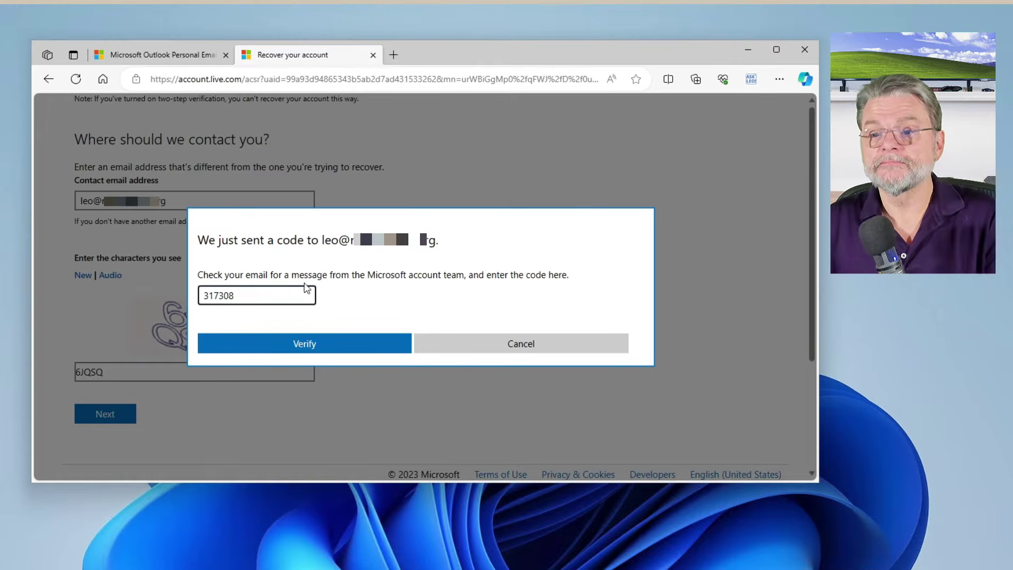
left_click(325, 343)
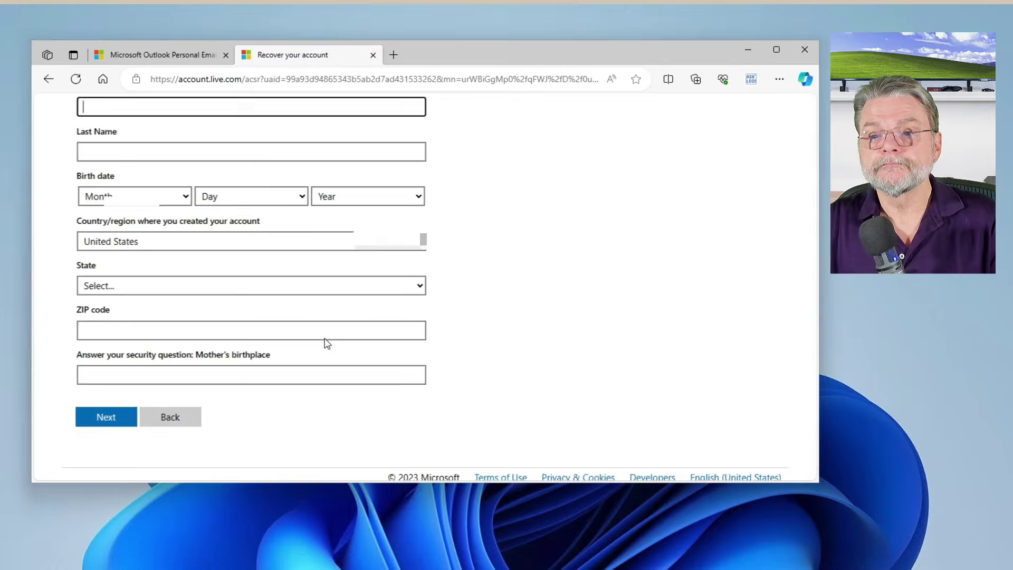
Enter the account holder's name in the First name field
scroll(389, 315, "up", 3)
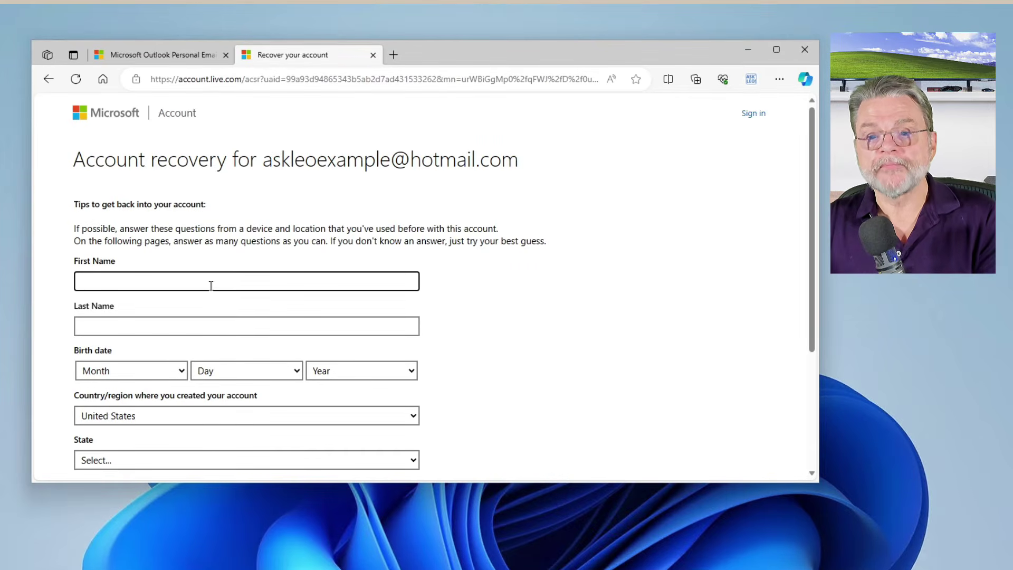
scroll(212, 288, "down", 2)
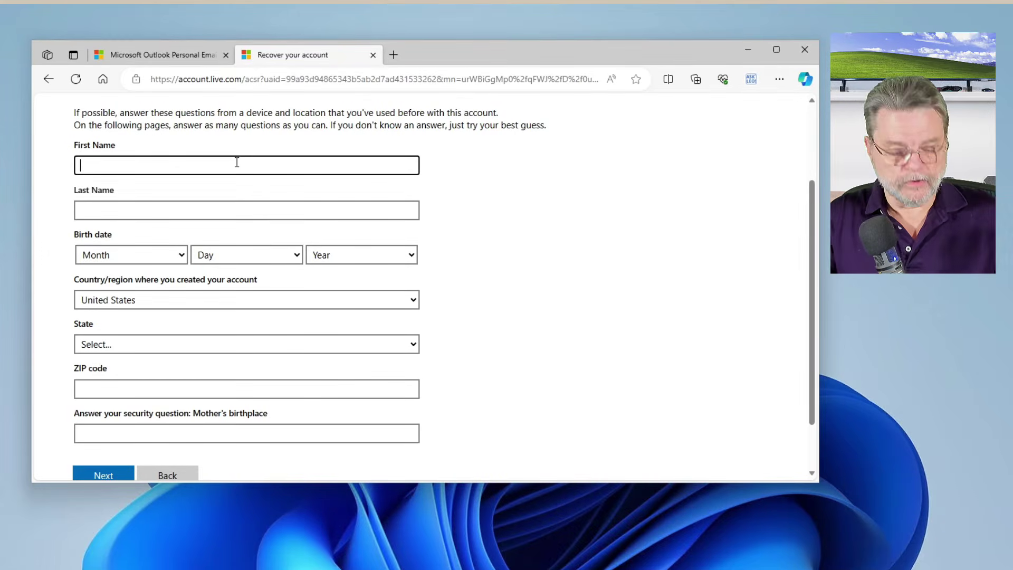
type("Ask L")
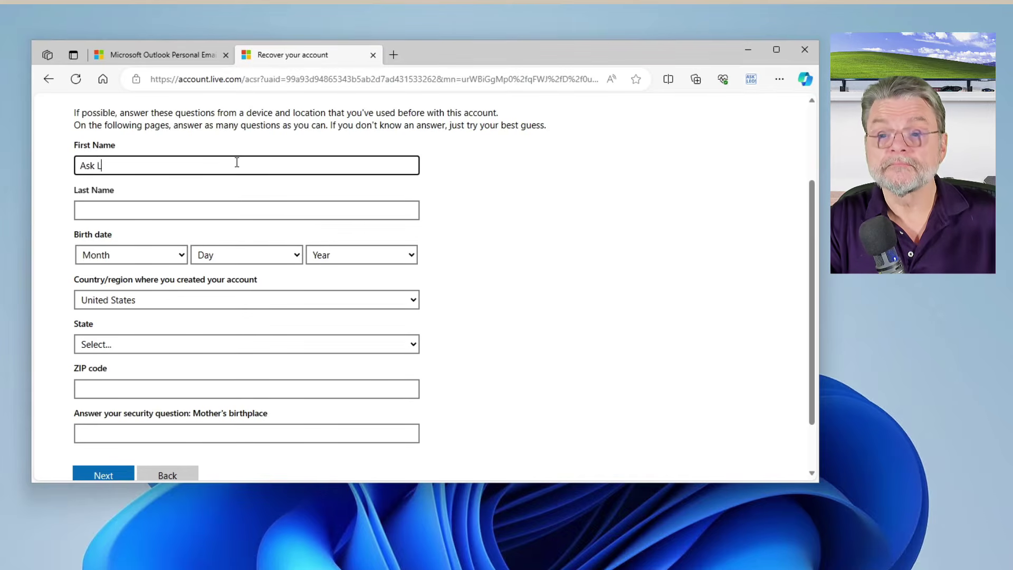
type("eo! Exa")
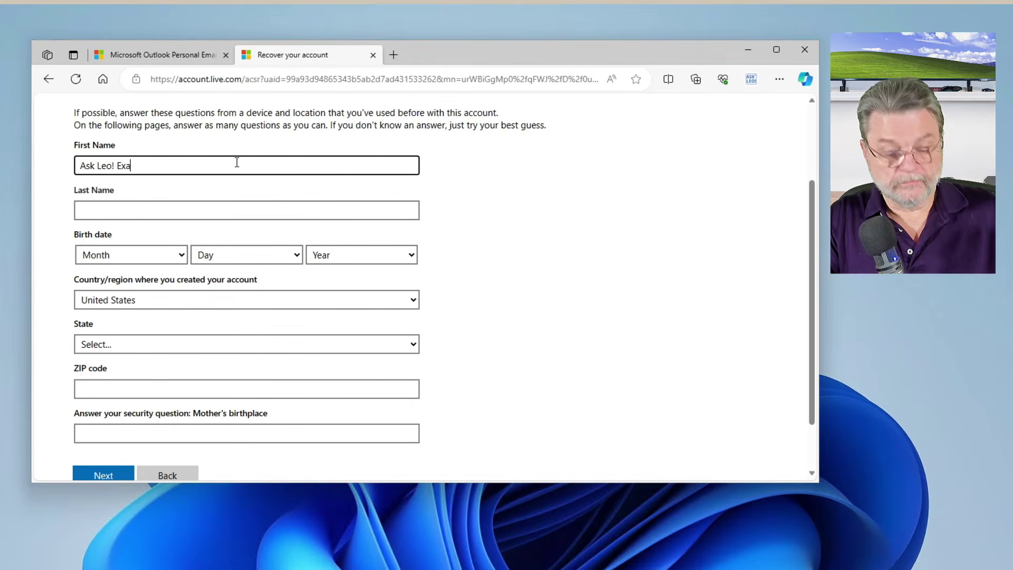
type("mple")
key("Tab")
key("Tab")
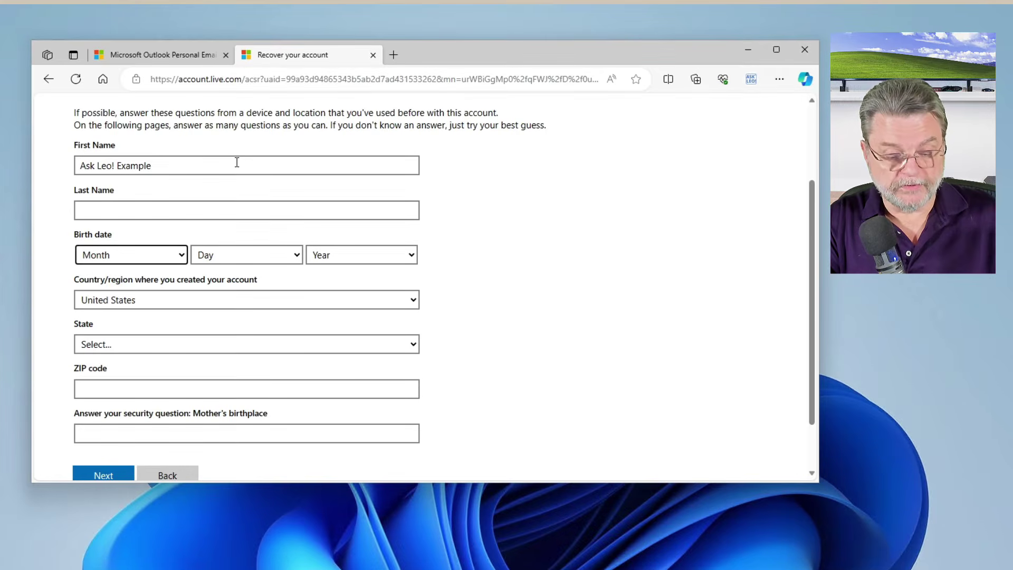
Set the birth date to August 10, 2003 using the month, day and year dropdowns
key("a")
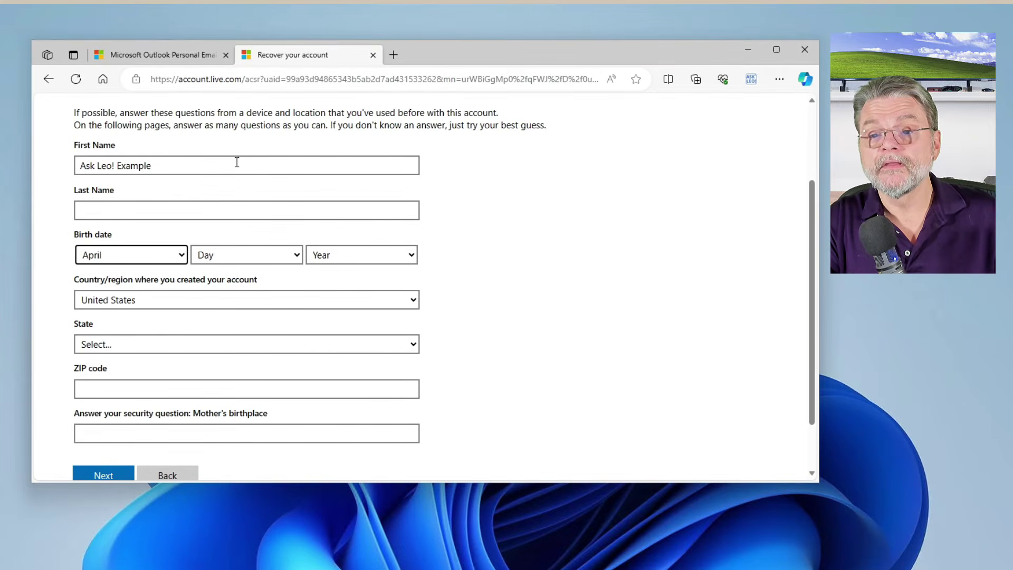
key("u")
key("Tab")
key("1")
key("0")
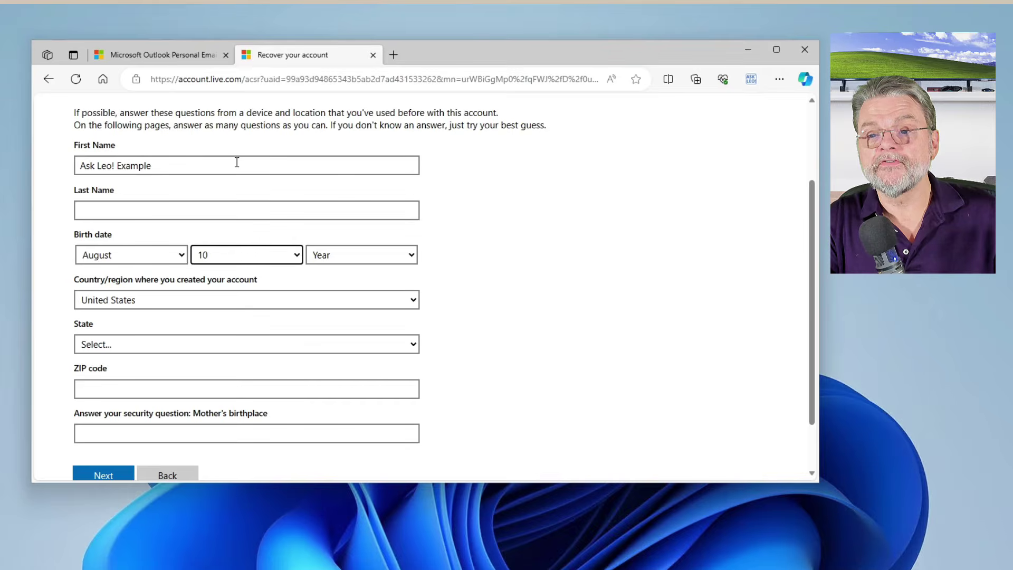
key("Tab")
key("2")
key("0")
key("2")
key("2")
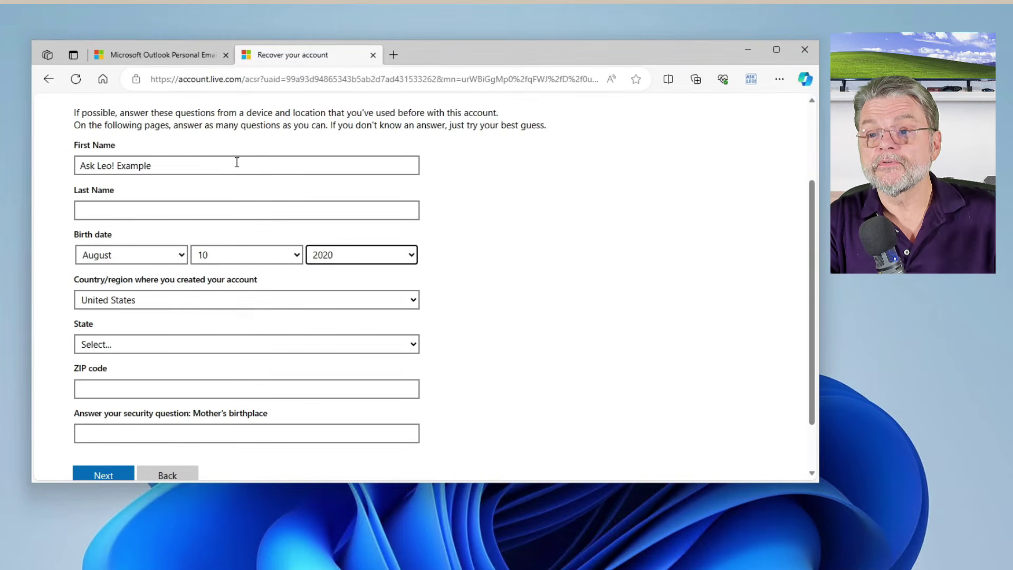
key("Down")
key("Down")
key("Down")
key("Down")
key("Down")
key("Down")
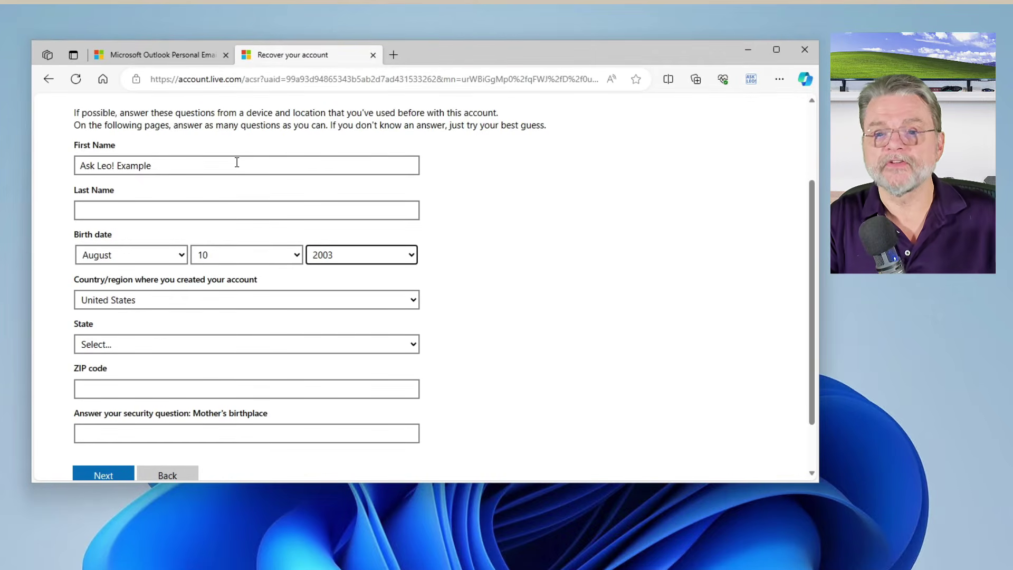
Choose Washington as the state, enter the ZIP code, and move to the security answer
left_click(131, 343)
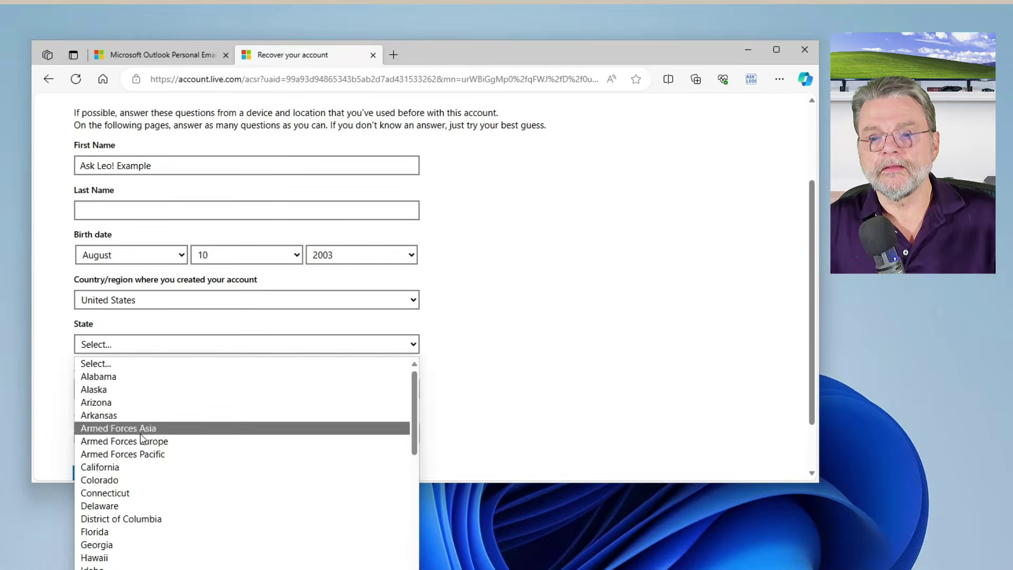
scroll(139, 438, "down", 10)
left_click(116, 567)
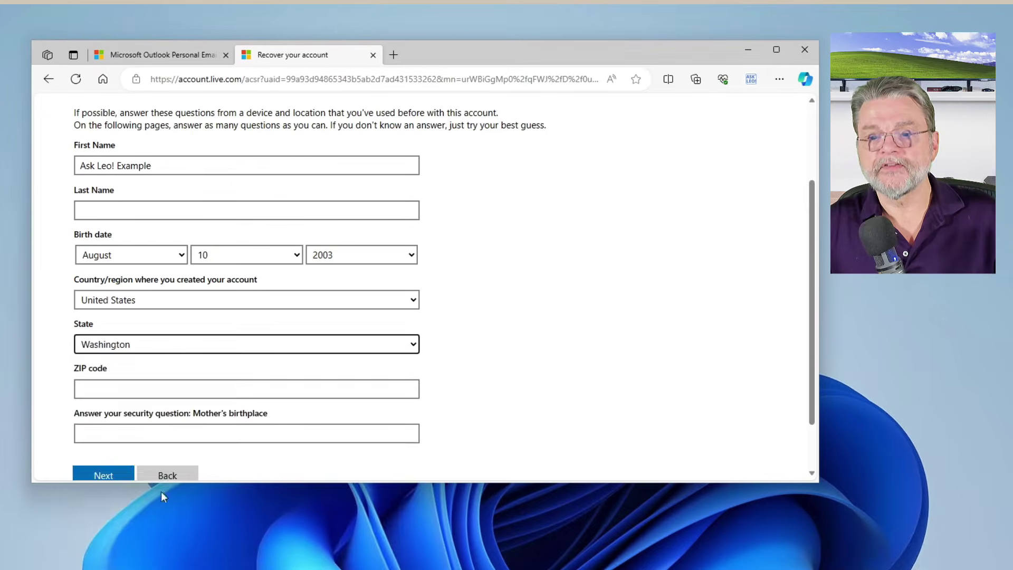
left_click(129, 388)
type("9807")
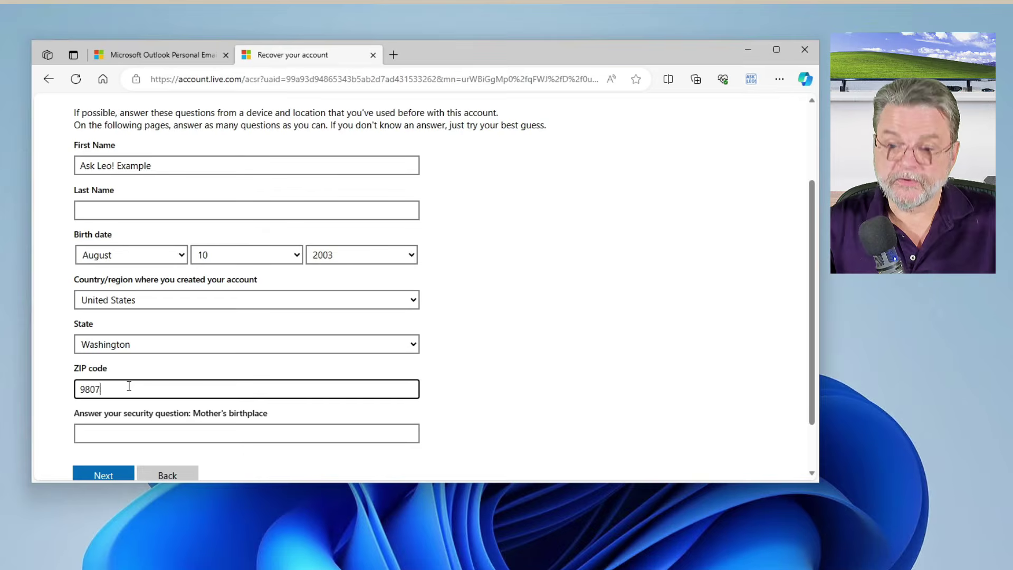
type("2")
left_click(170, 430)
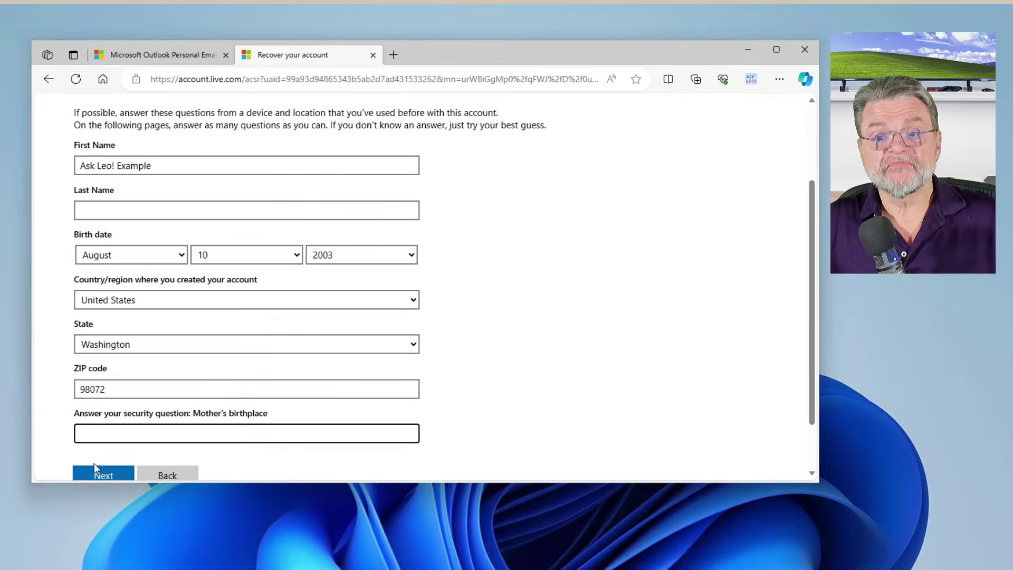
scroll(94, 463, "down", 1)
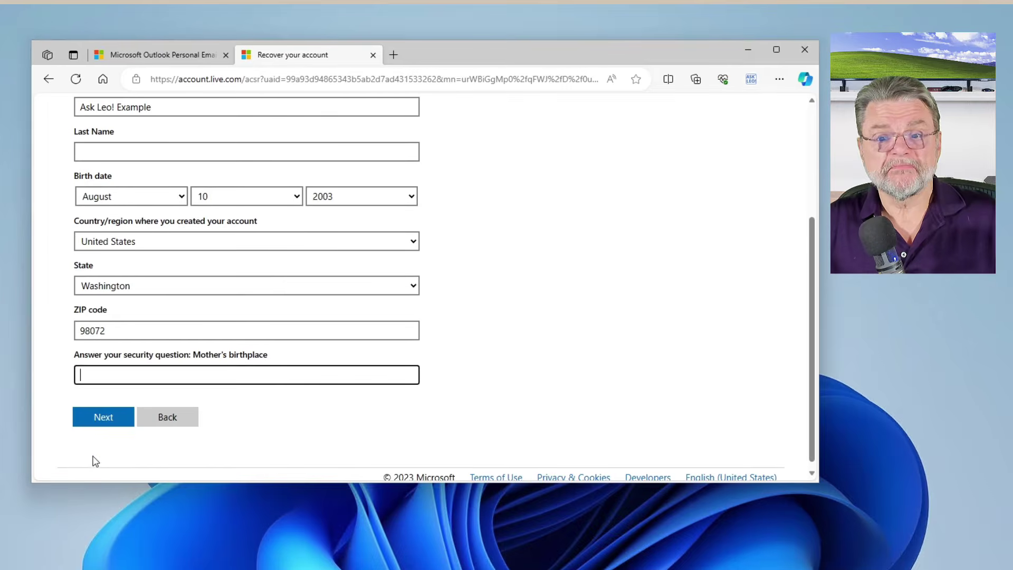
After the invalid first-name error, delete the surname from the First name field
left_click(95, 418)
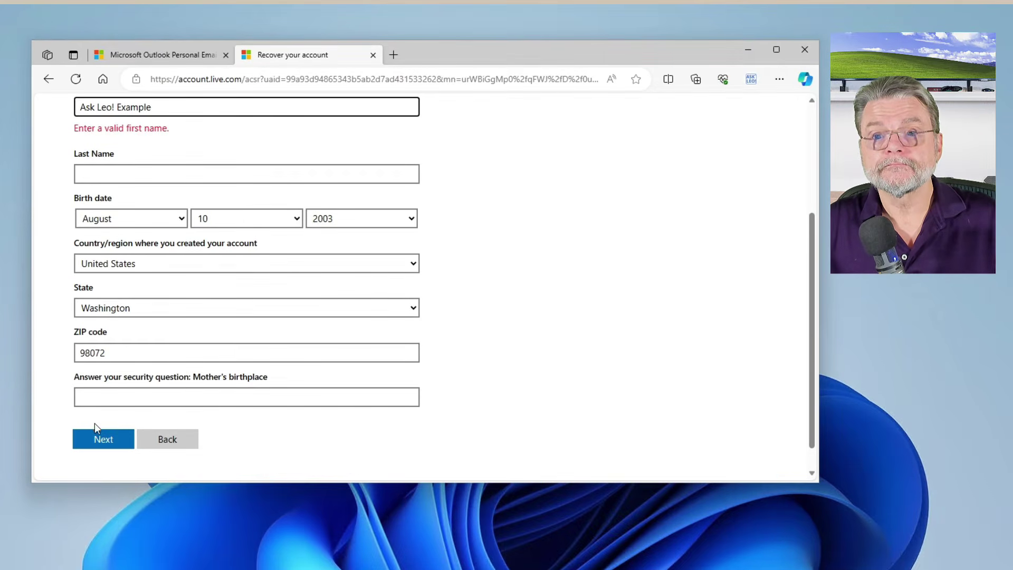
scroll(222, 190, "up", 2)
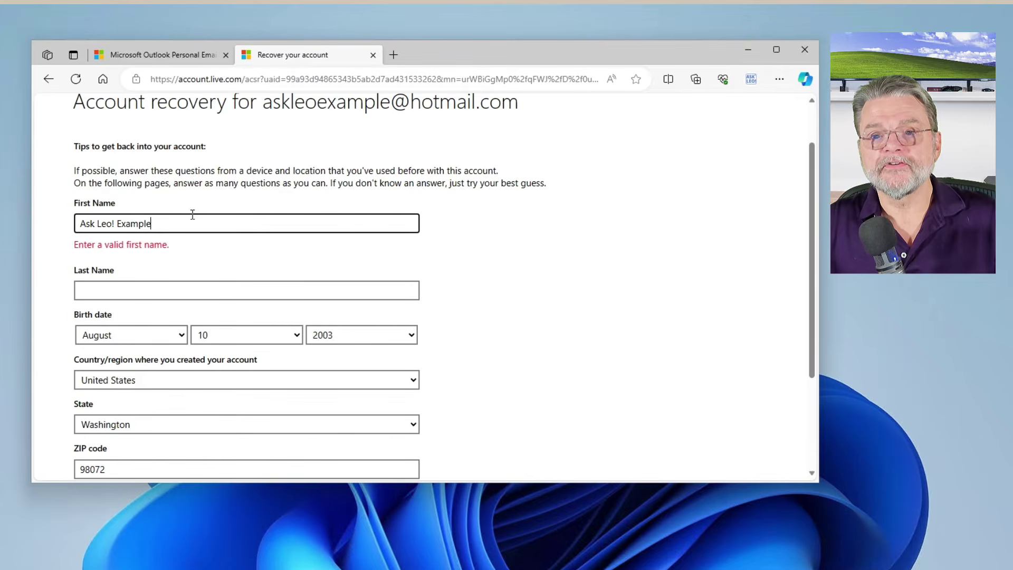
left_click_drag(111, 224, 368, 225)
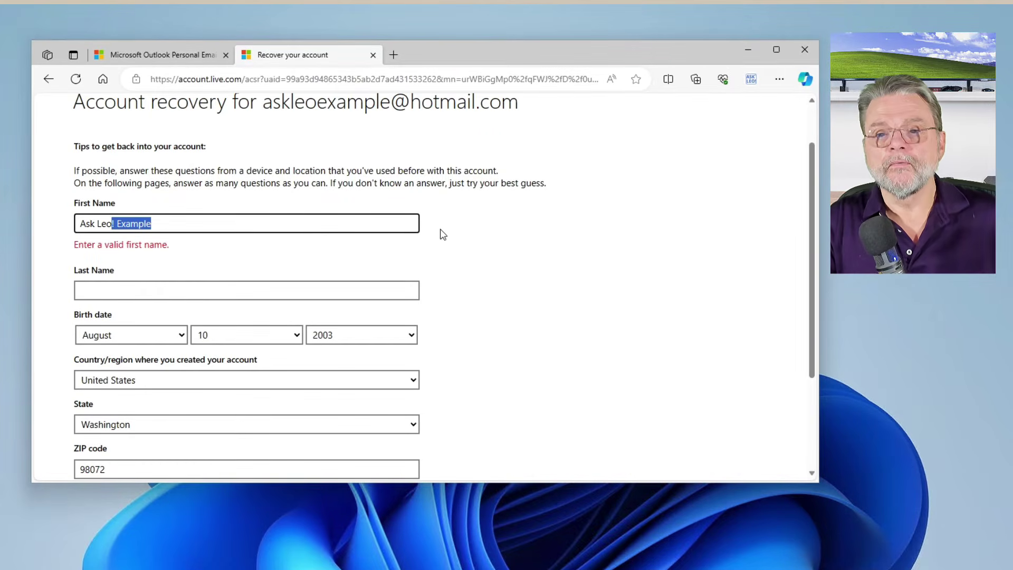
key("Home")
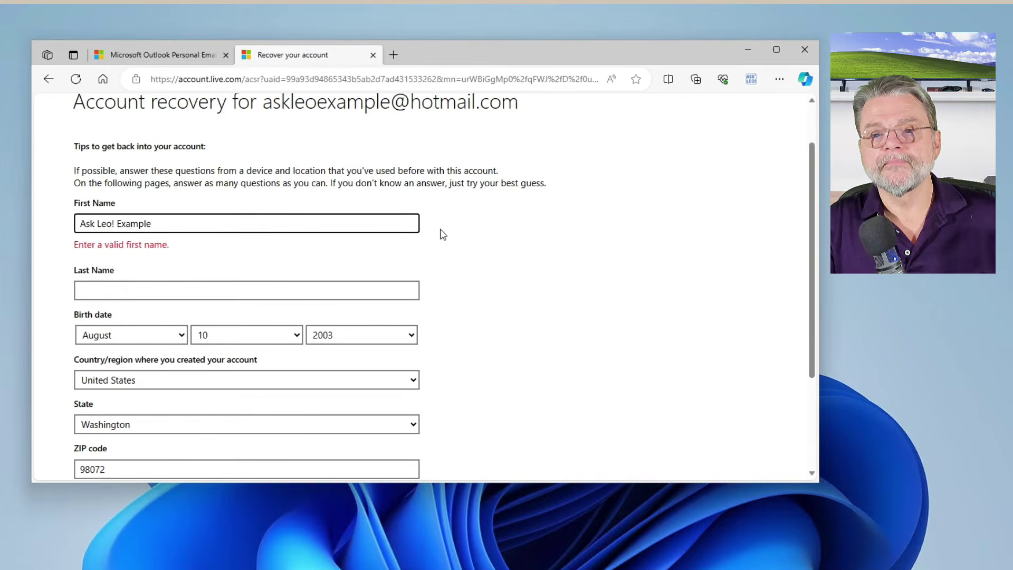
key("shift+Left")
key("shift+Left")
key("shift+Left")
key("shift+Left")
key("shift+Left")
key("shift+Left")
key("shift+Left")
key("shift+Left")
key("shift+Left")
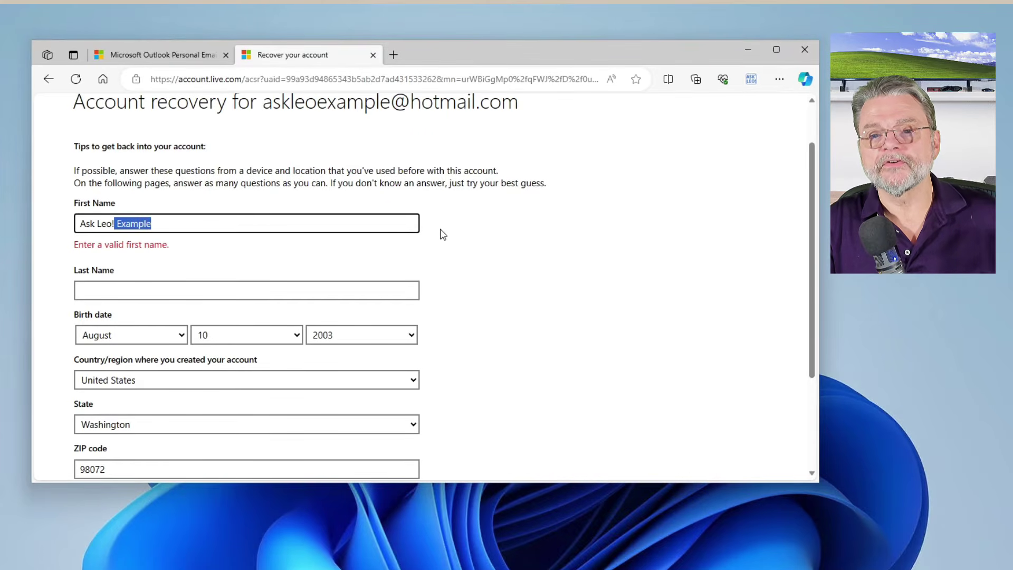
key("BackSpace")
Enter the surname in Last name and resubmit the personal details
key("Tab")
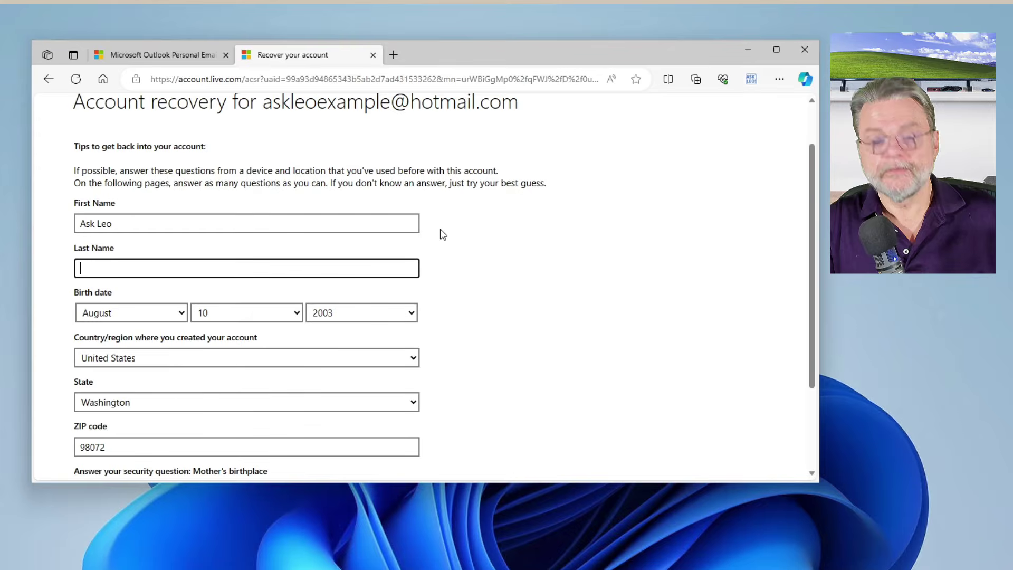
type("Example")
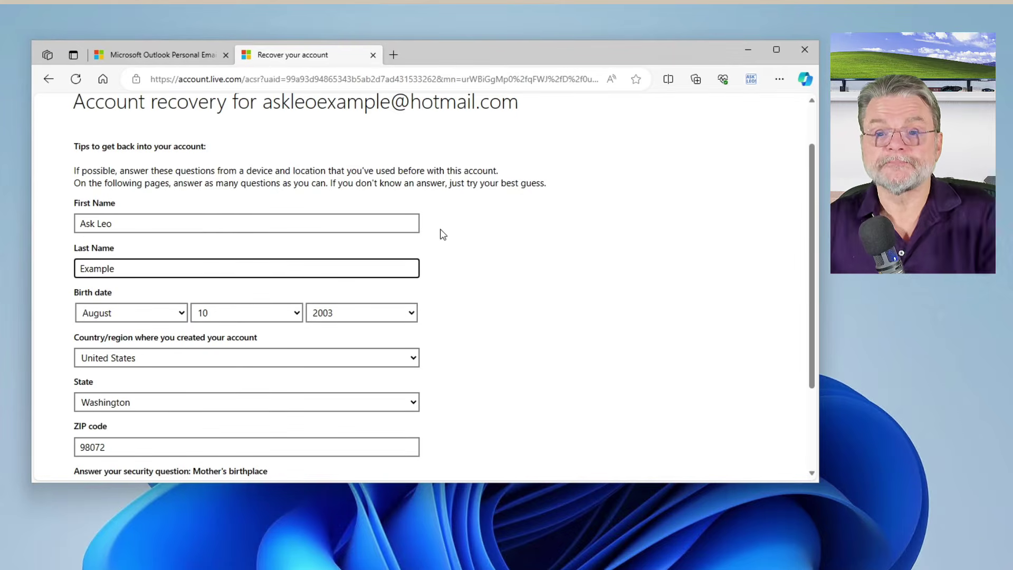
left_click(603, 305)
scroll(599, 309, "down", 3)
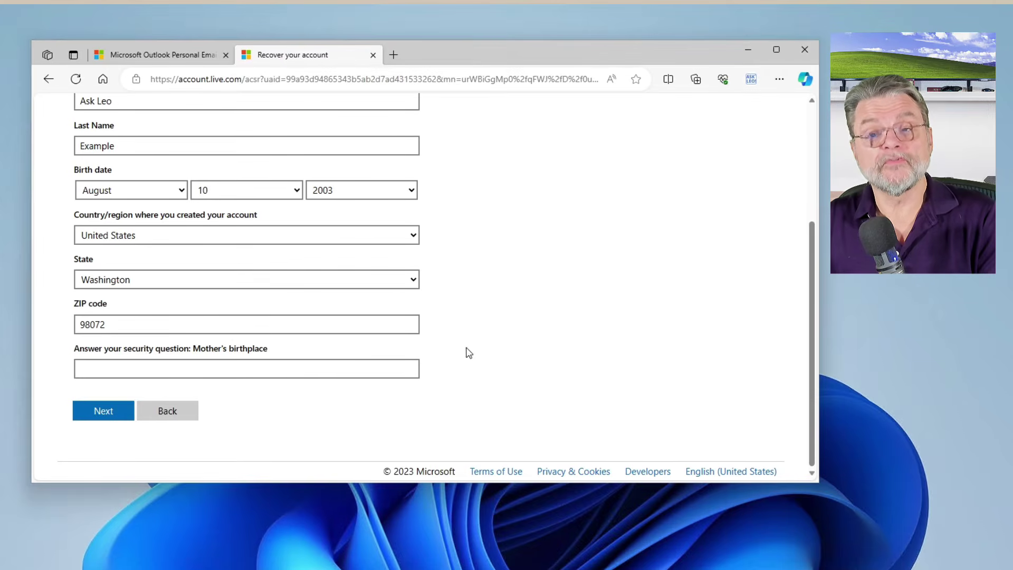
scroll(572, 296, "up", 3)
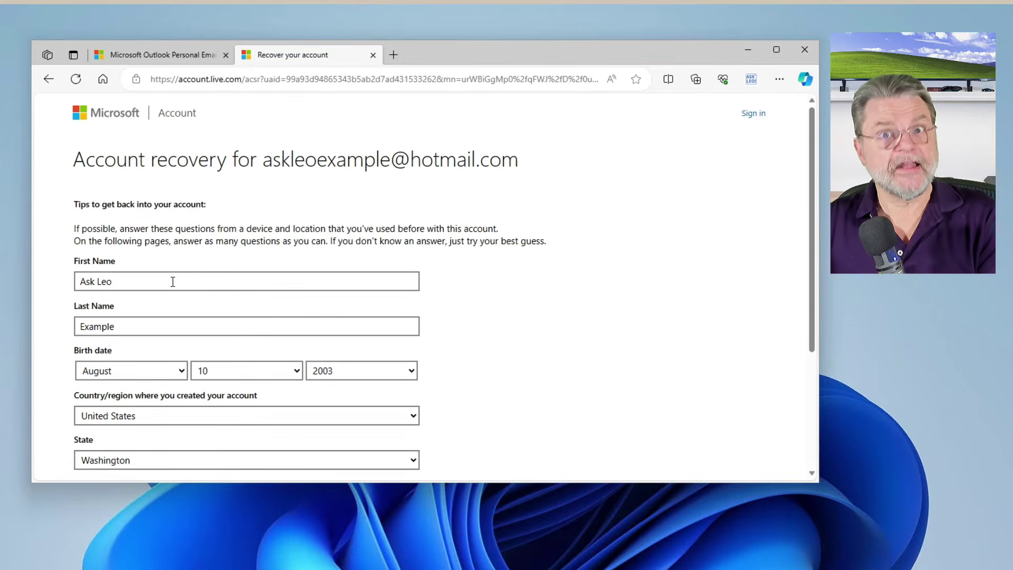
scroll(280, 305, "down", 1)
scroll(280, 305, "down", 2)
left_click(103, 410)
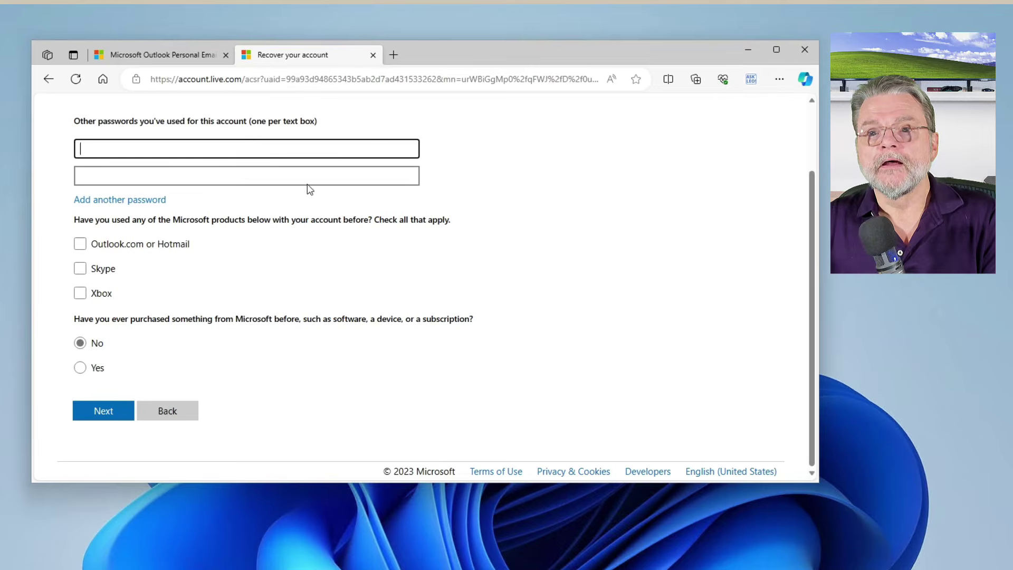
Tick Outlook.com or Hotmail as a product used, then submit the passwords page and the blank contacts page
scroll(279, 151, "up", 1)
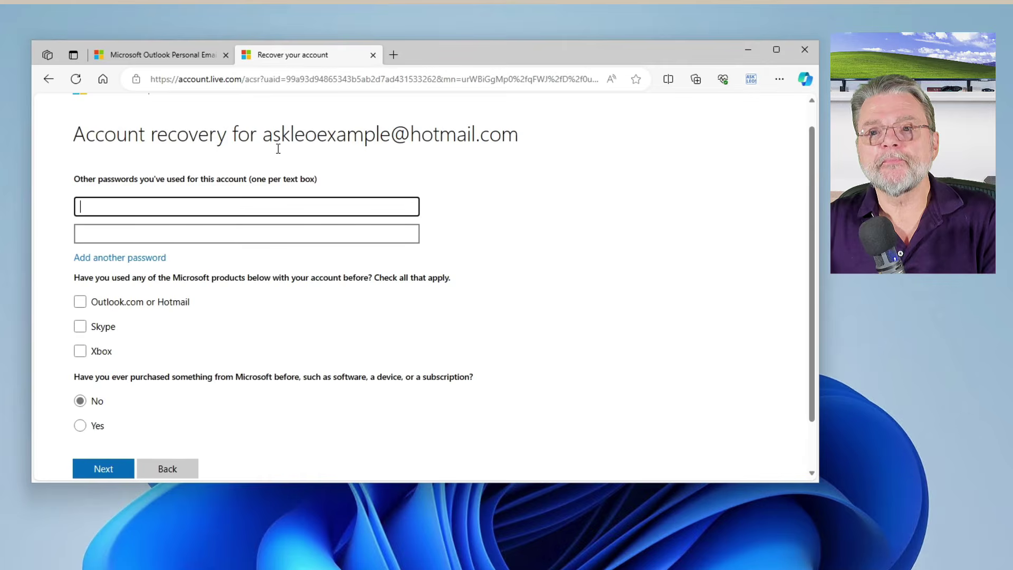
left_click(290, 204)
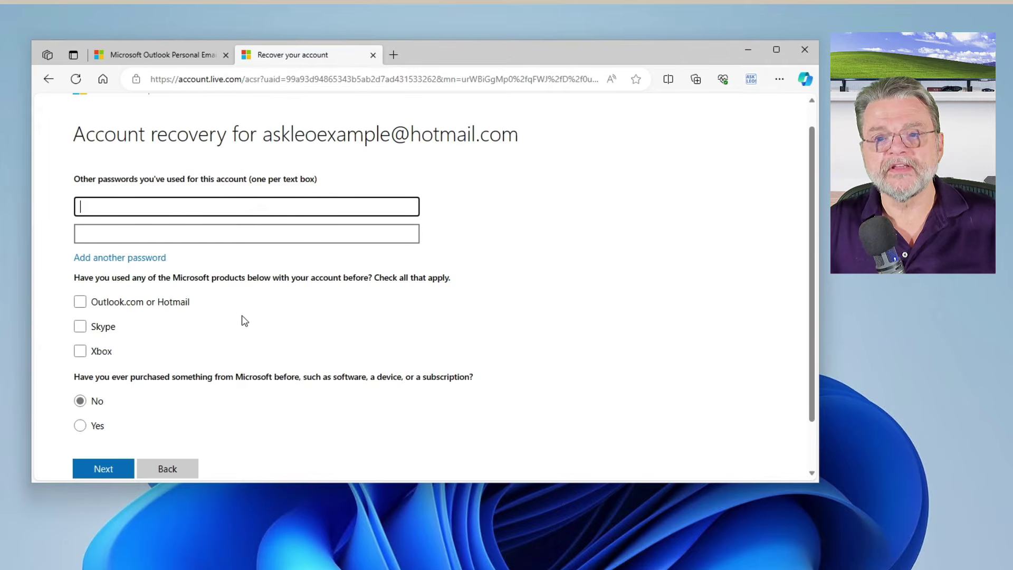
left_click(80, 303)
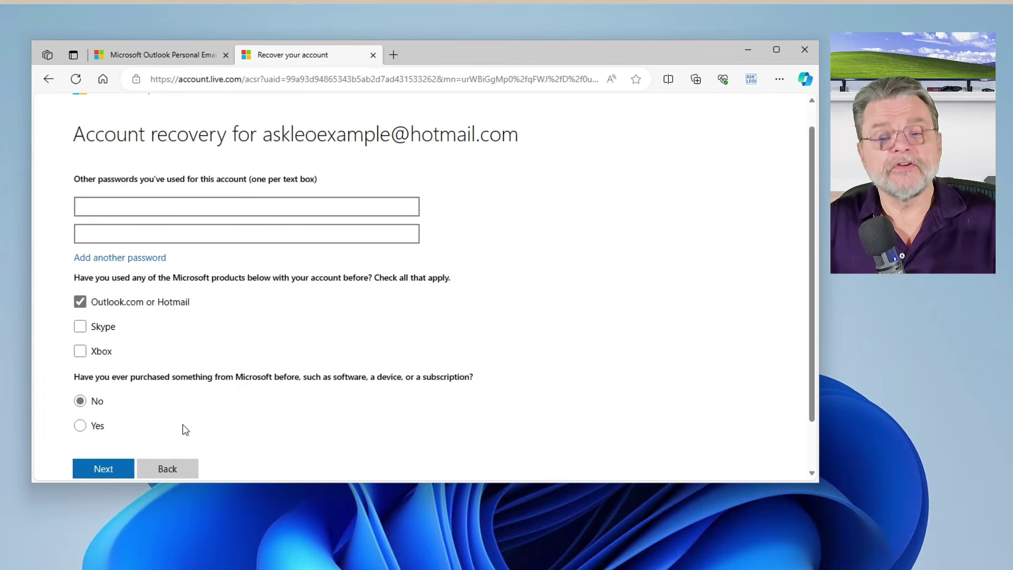
left_click(87, 478)
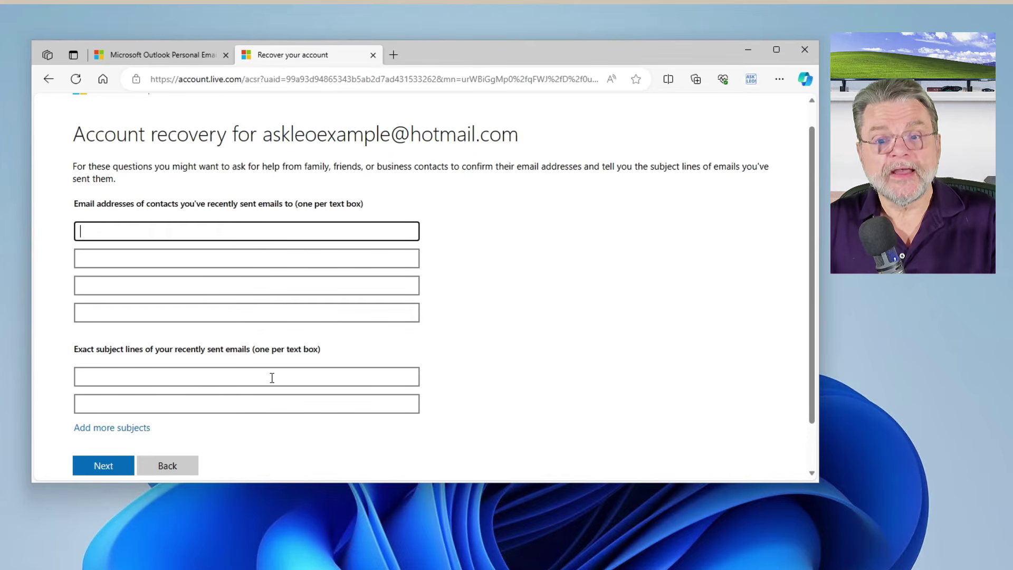
left_click(115, 467)
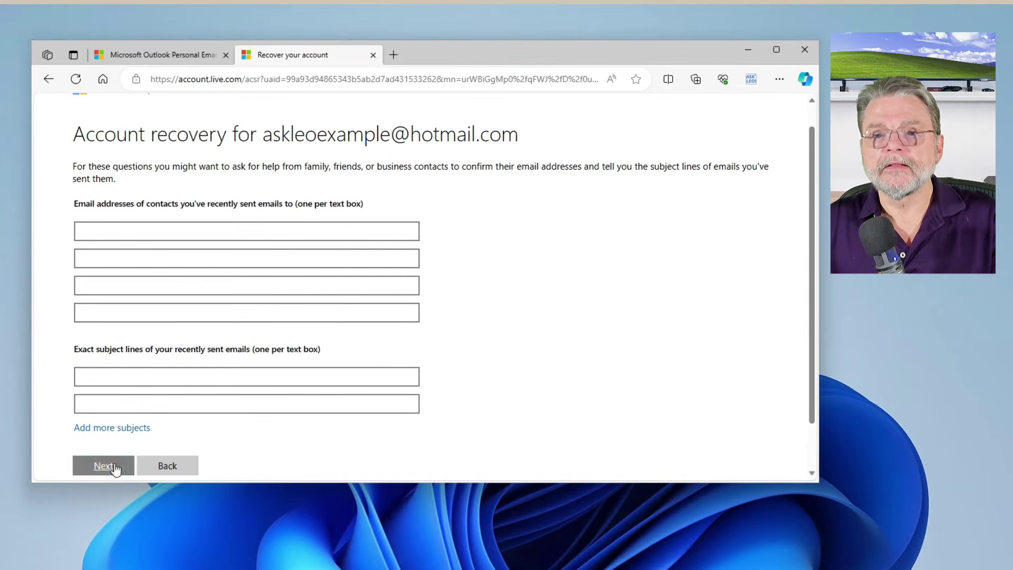